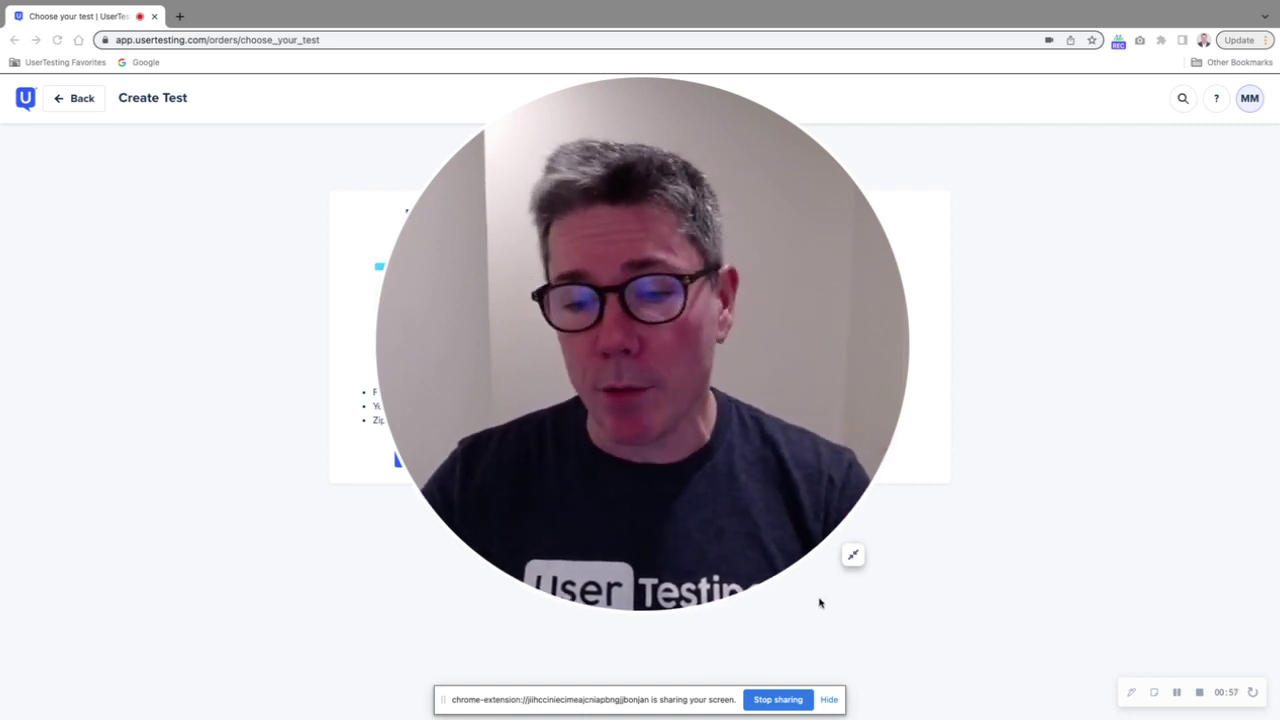
Start a new website test so an Untitled Web test is created.
left_click(851, 557)
left_click(851, 557)
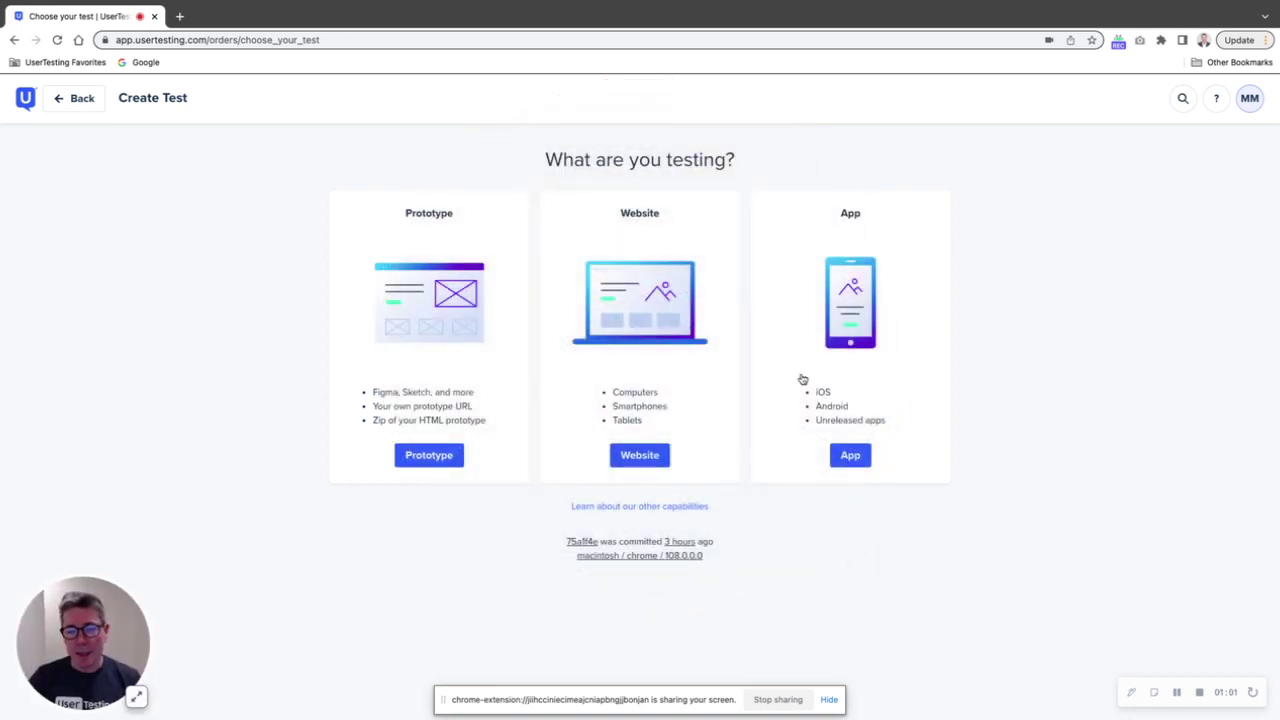
left_click(642, 458)
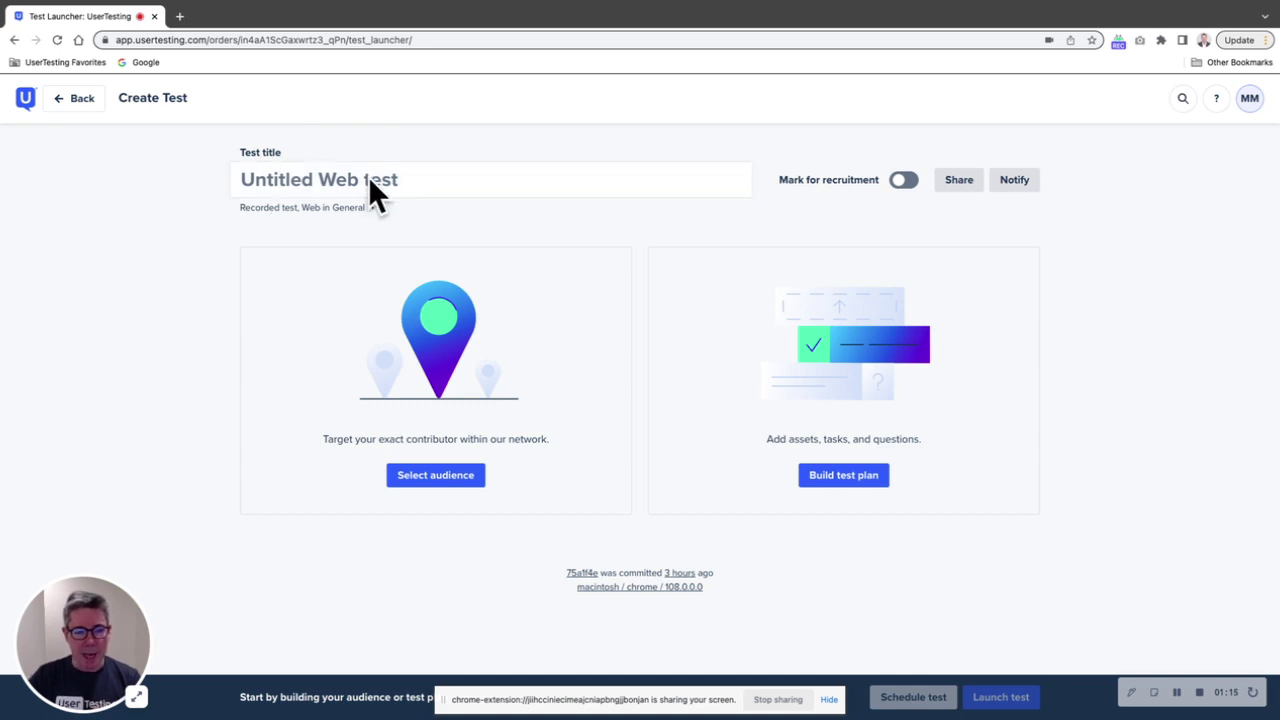
Create a new audience from scratch from the Select audience list.
left_click(419, 485)
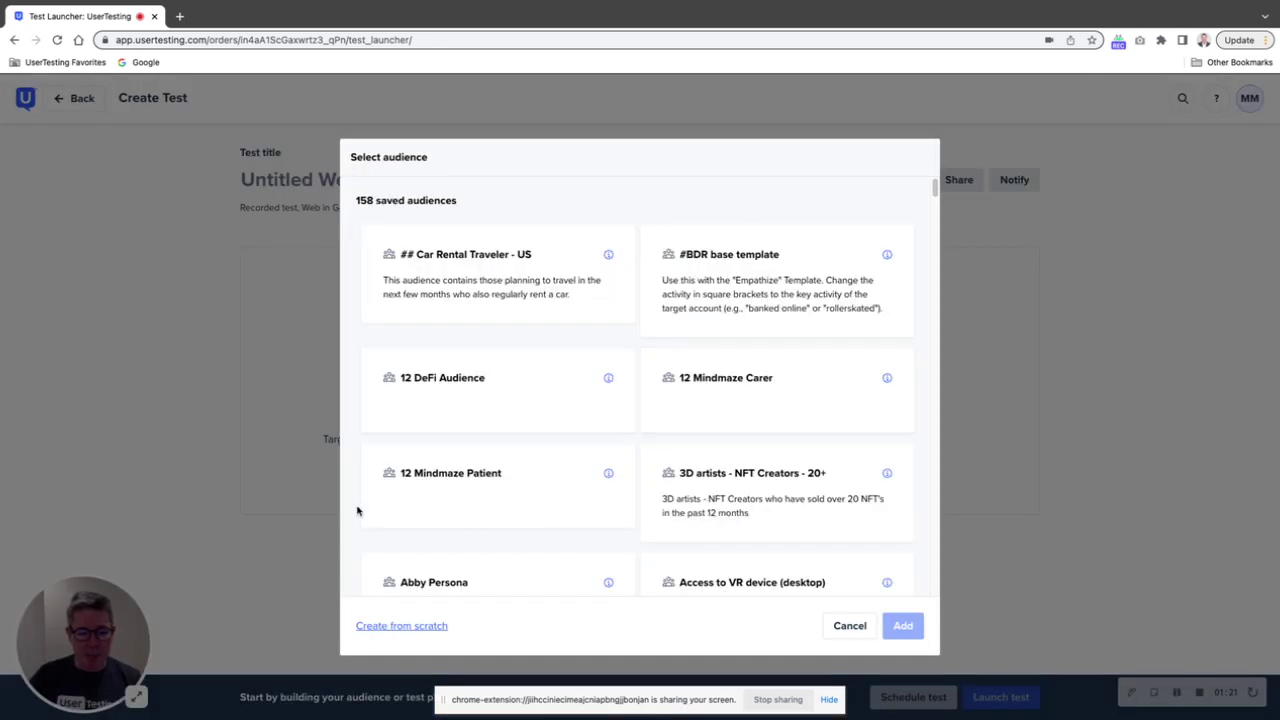
left_click(401, 626)
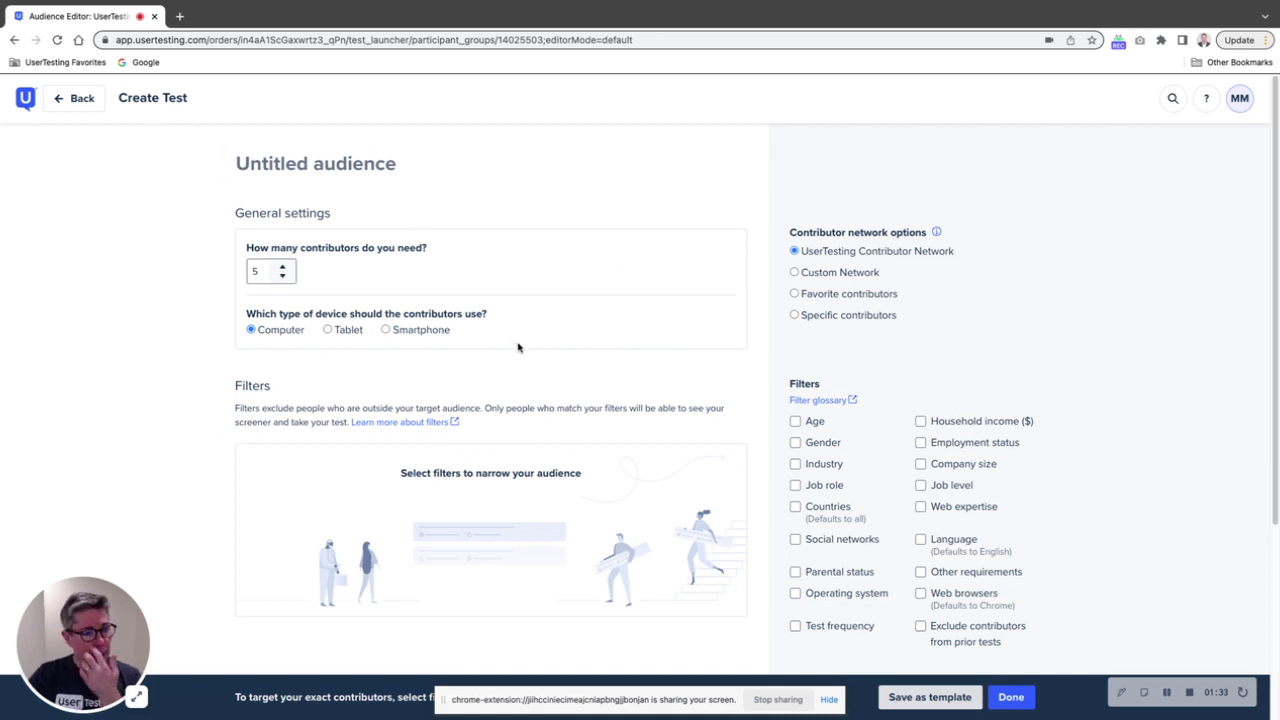
Name the audience 'Men' and restrict it to United States contributors.
left_click(444, 168)
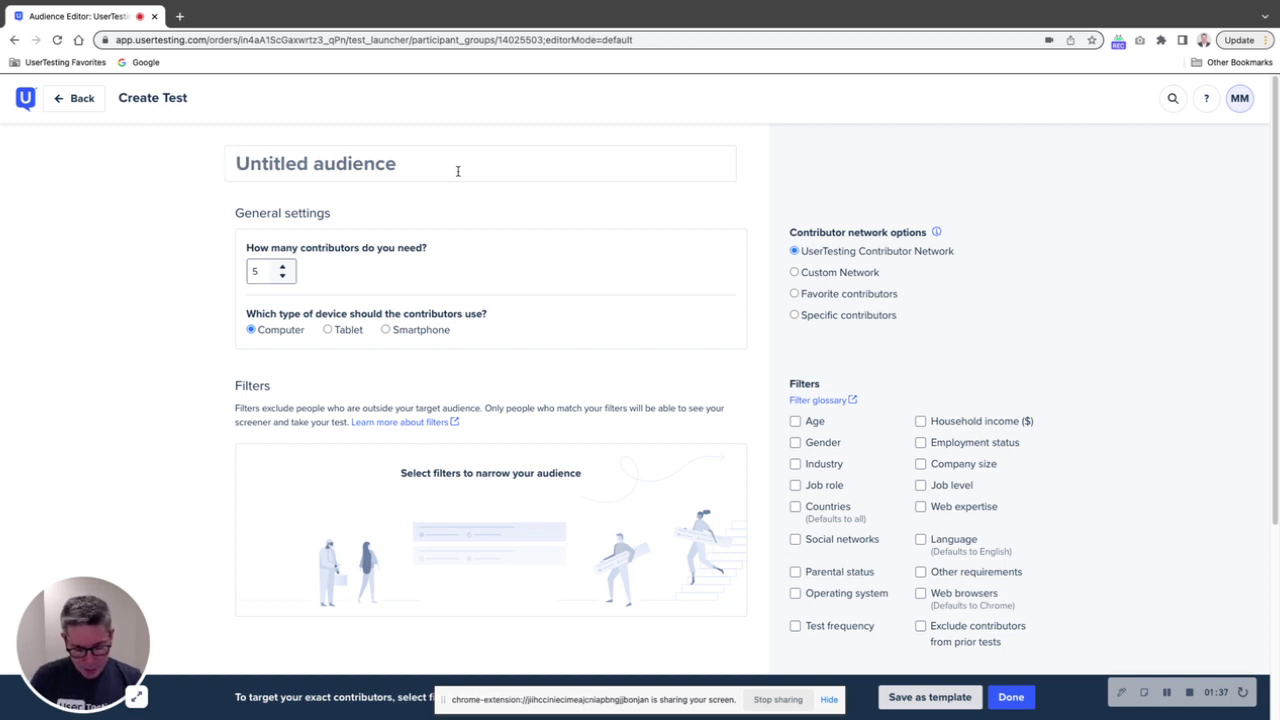
type("Men")
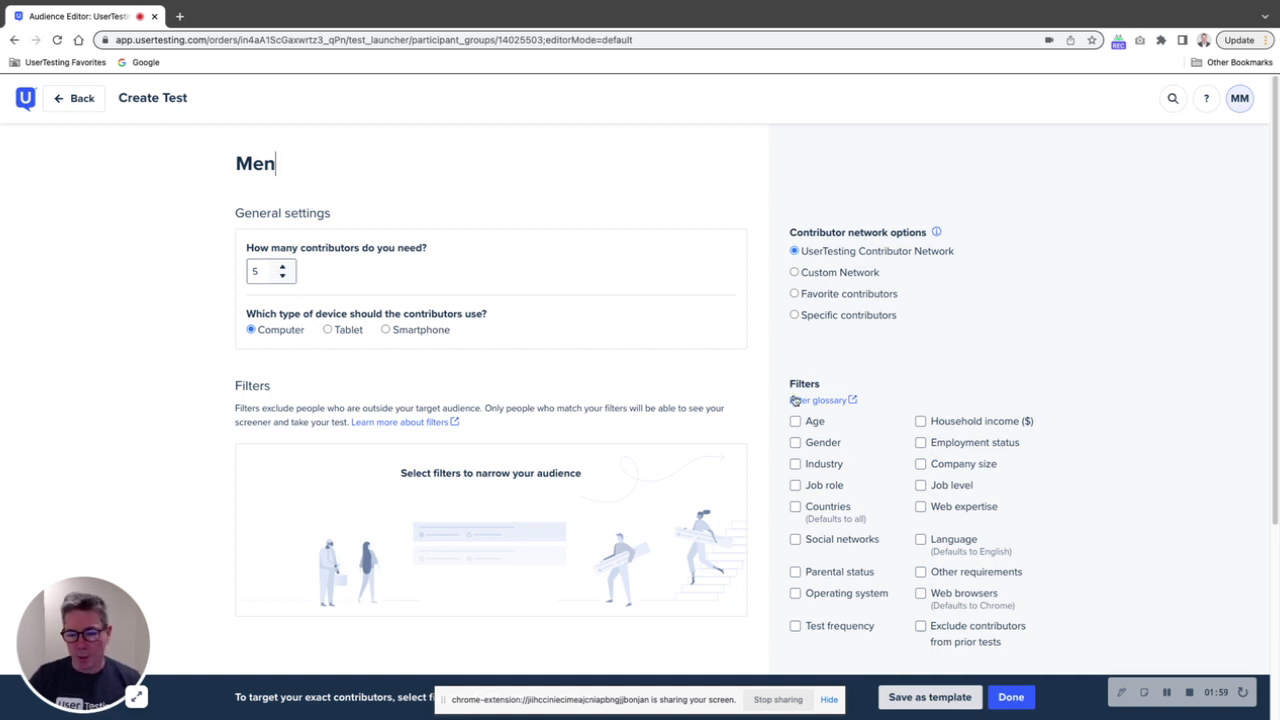
left_click(796, 505)
left_click(297, 480)
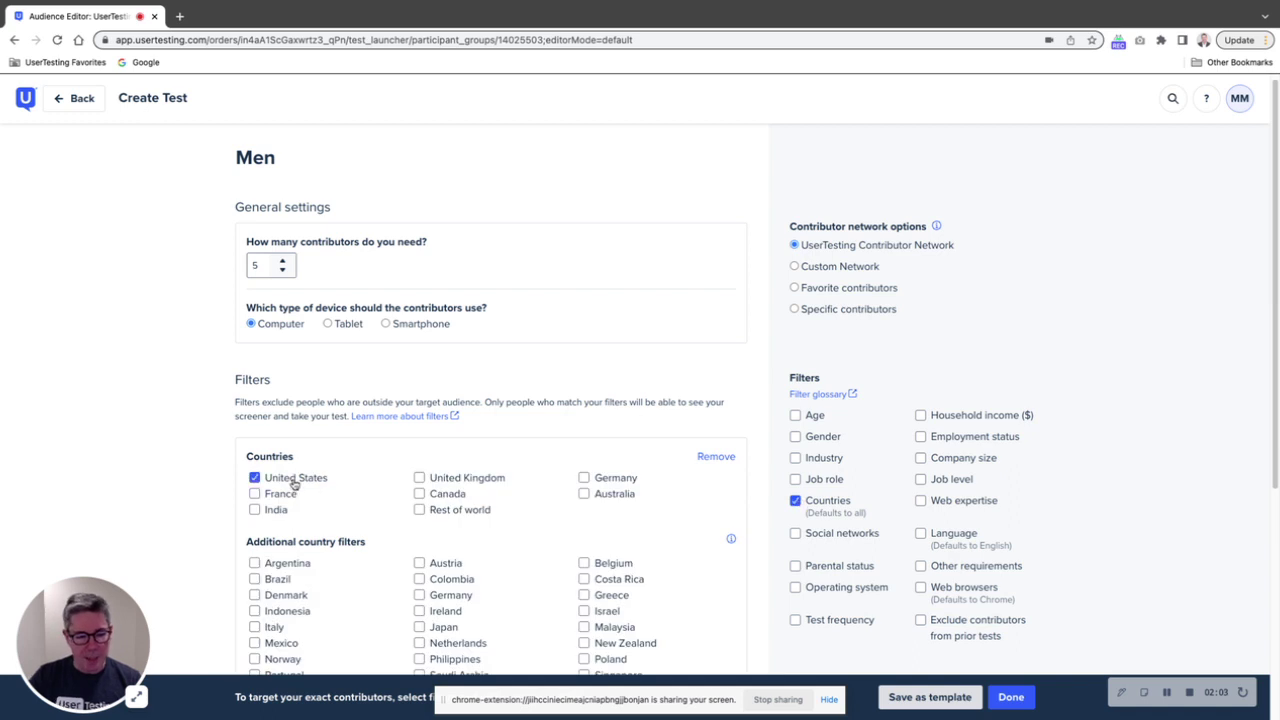
Limit contributors to ages 30–55 and household income of 60K–150K+.
scroll(868, 420, "down", 2)
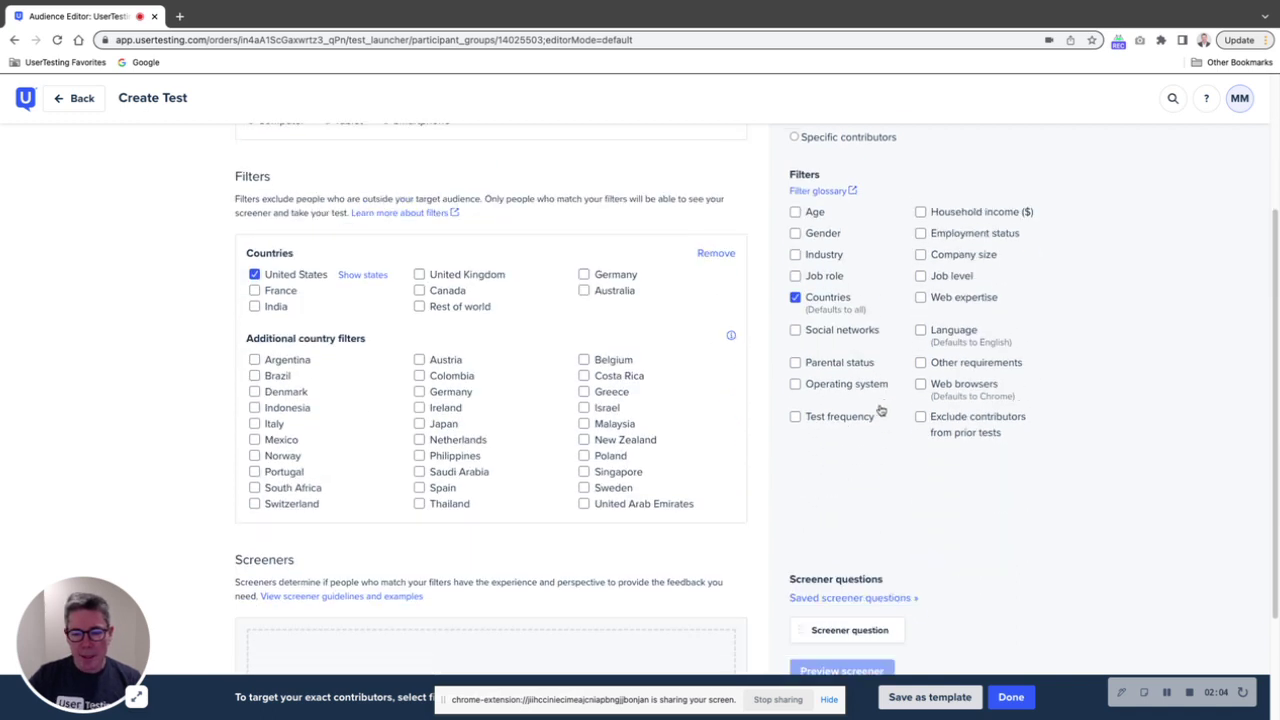
left_click(796, 212)
left_click_drag(246, 270, 388, 270)
left_click_drag(726, 270, 673, 270)
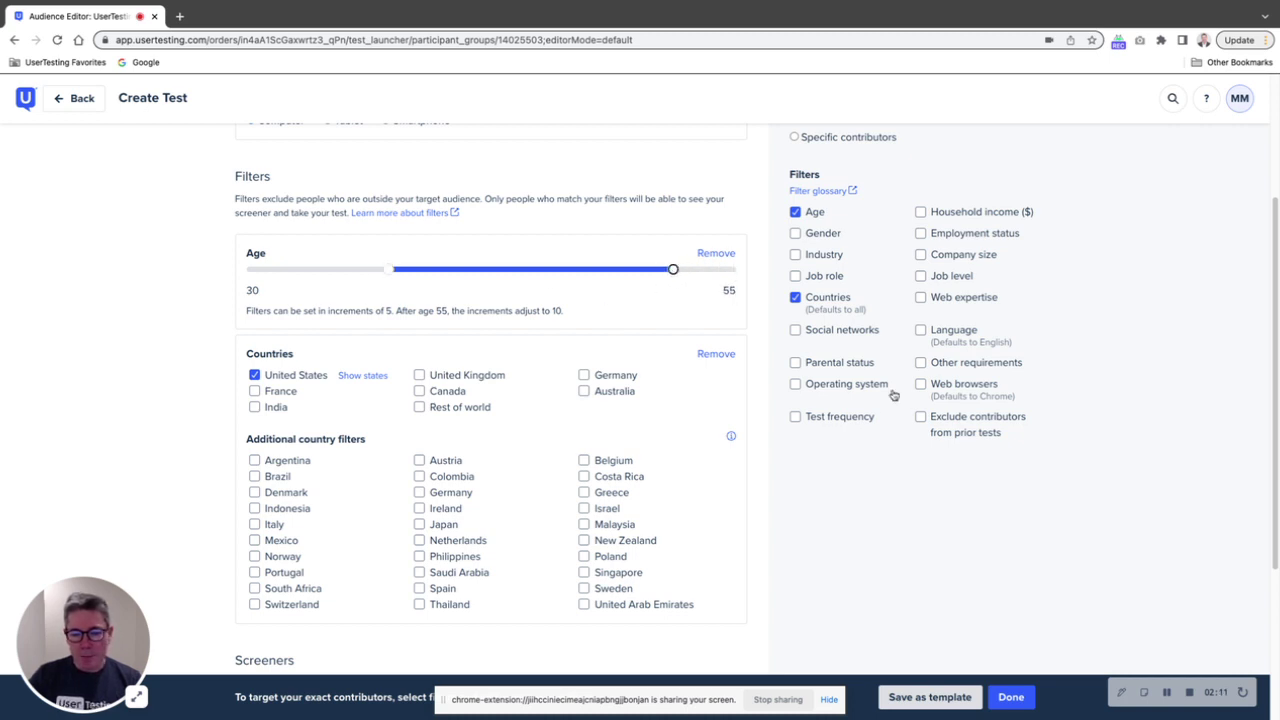
left_click(921, 212)
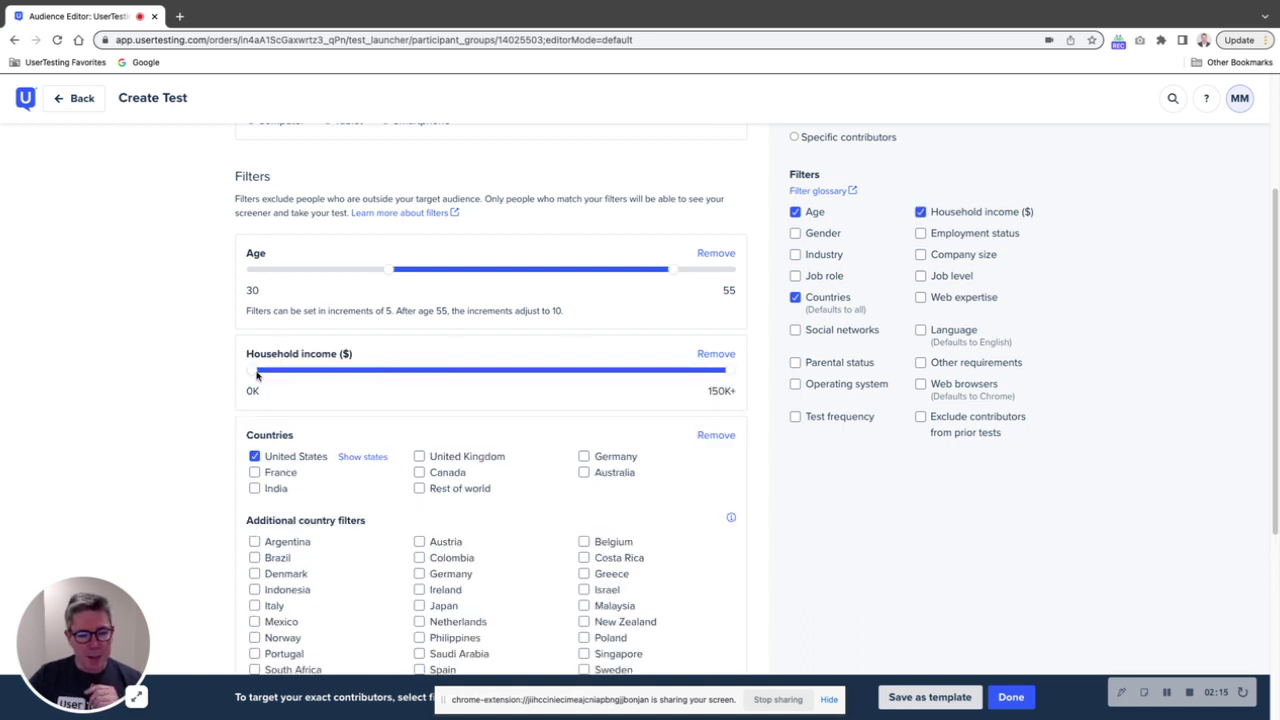
left_click_drag(253, 370, 484, 374)
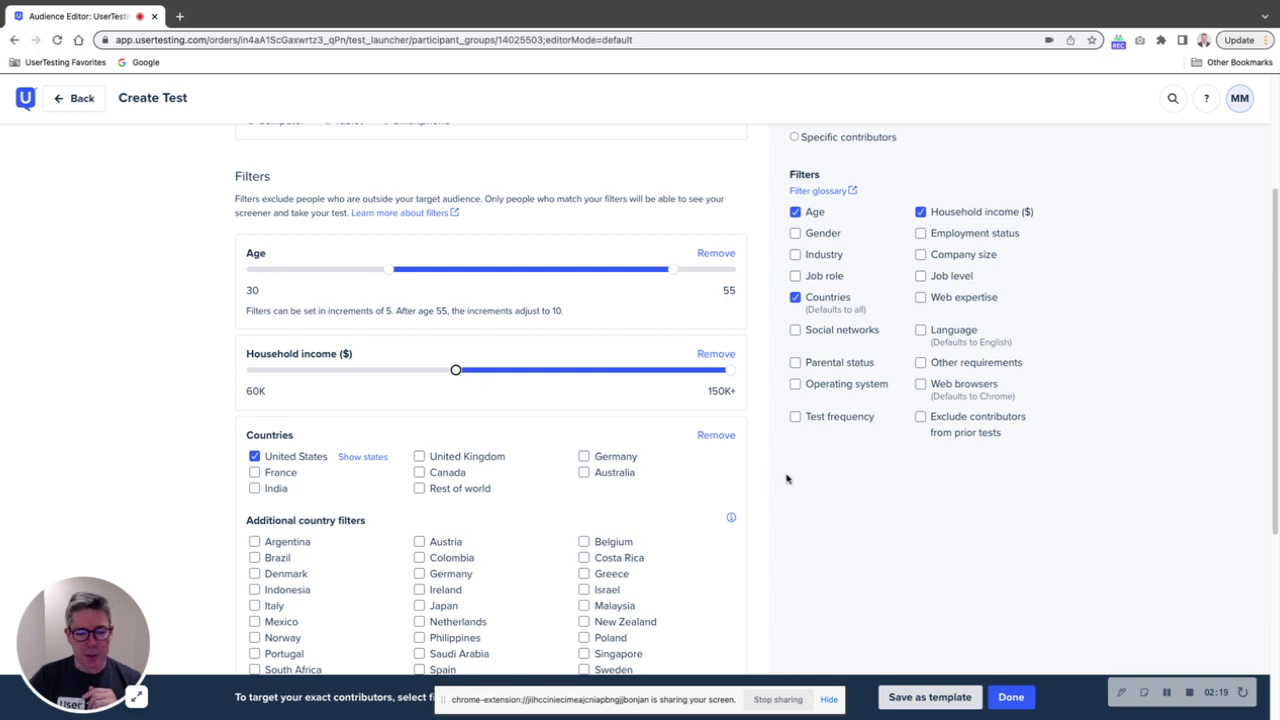
scroll(703, 403, "down", 4)
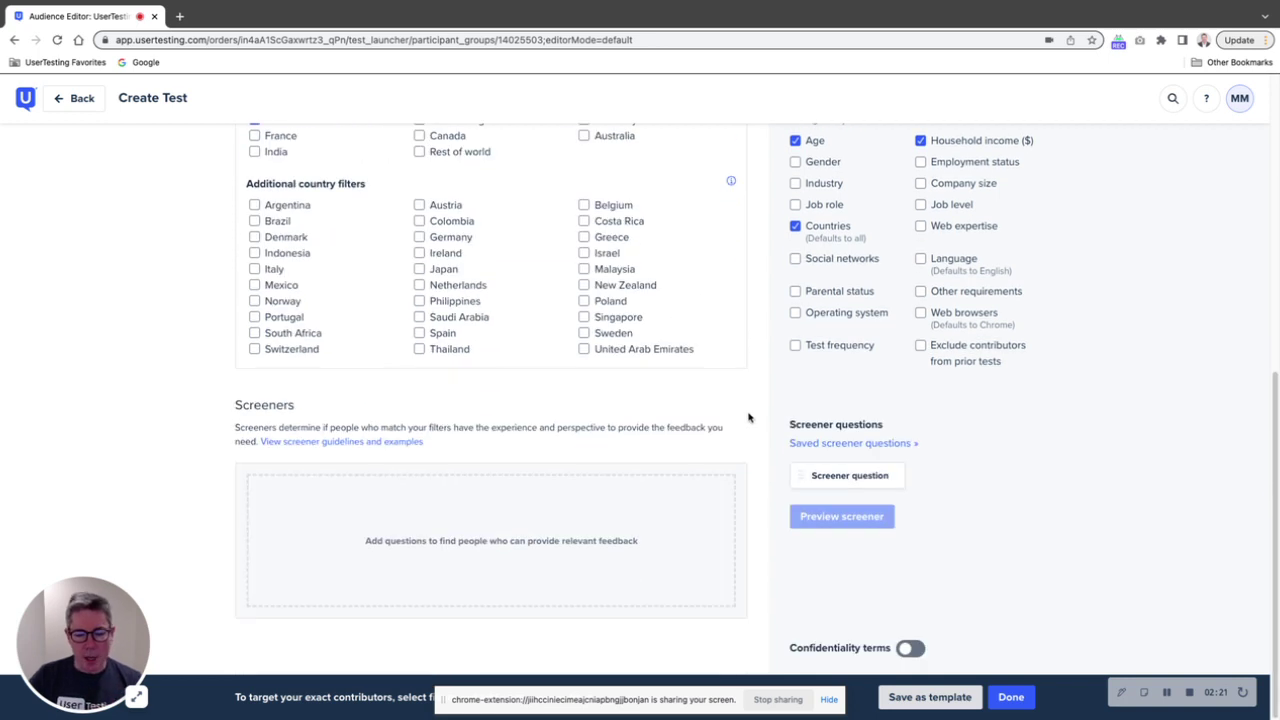
Add the screener 'Are you planning to travel in the next 6 months?' accepting Yes, rejecting No.
left_click(865, 478)
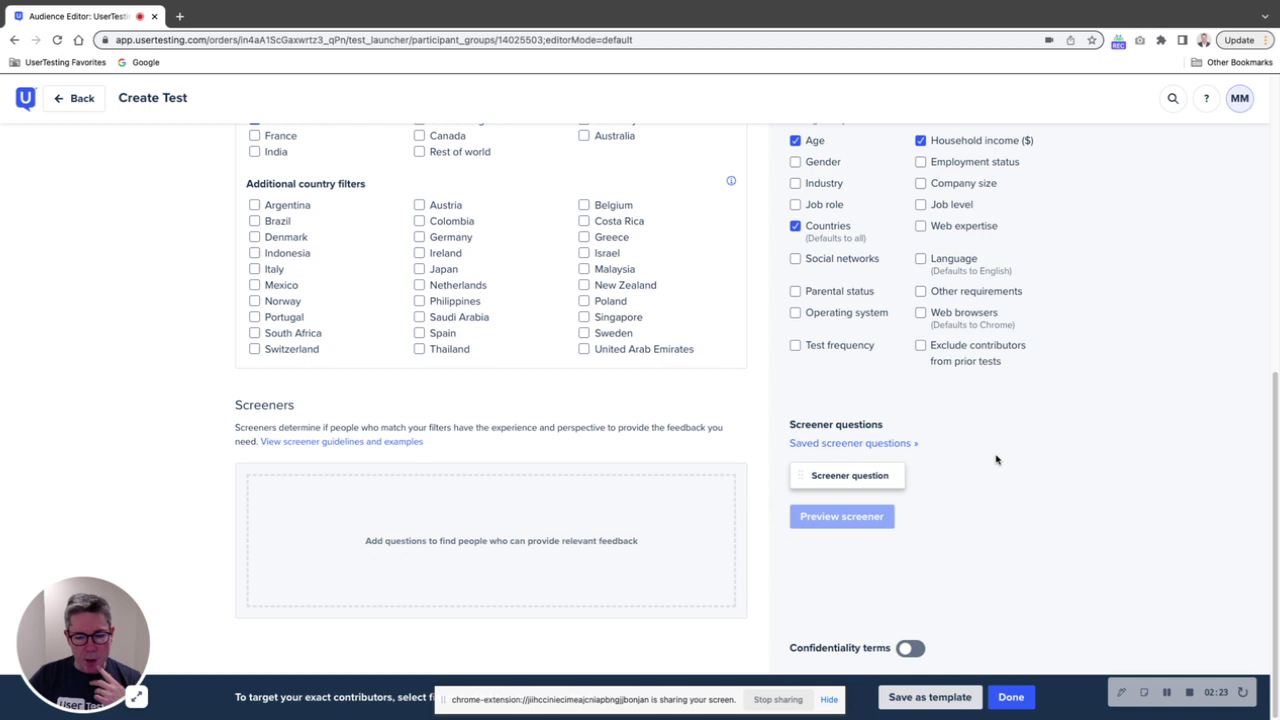
scroll(743, 450, "down", 3)
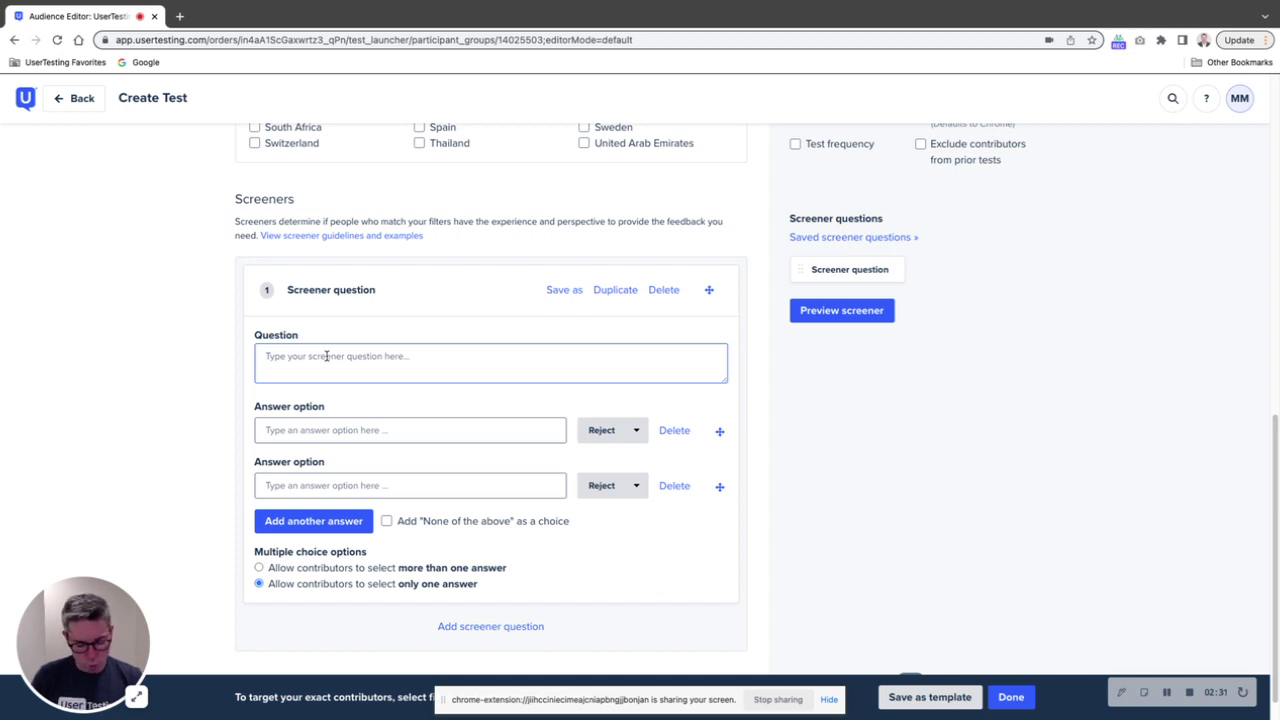
type("A")
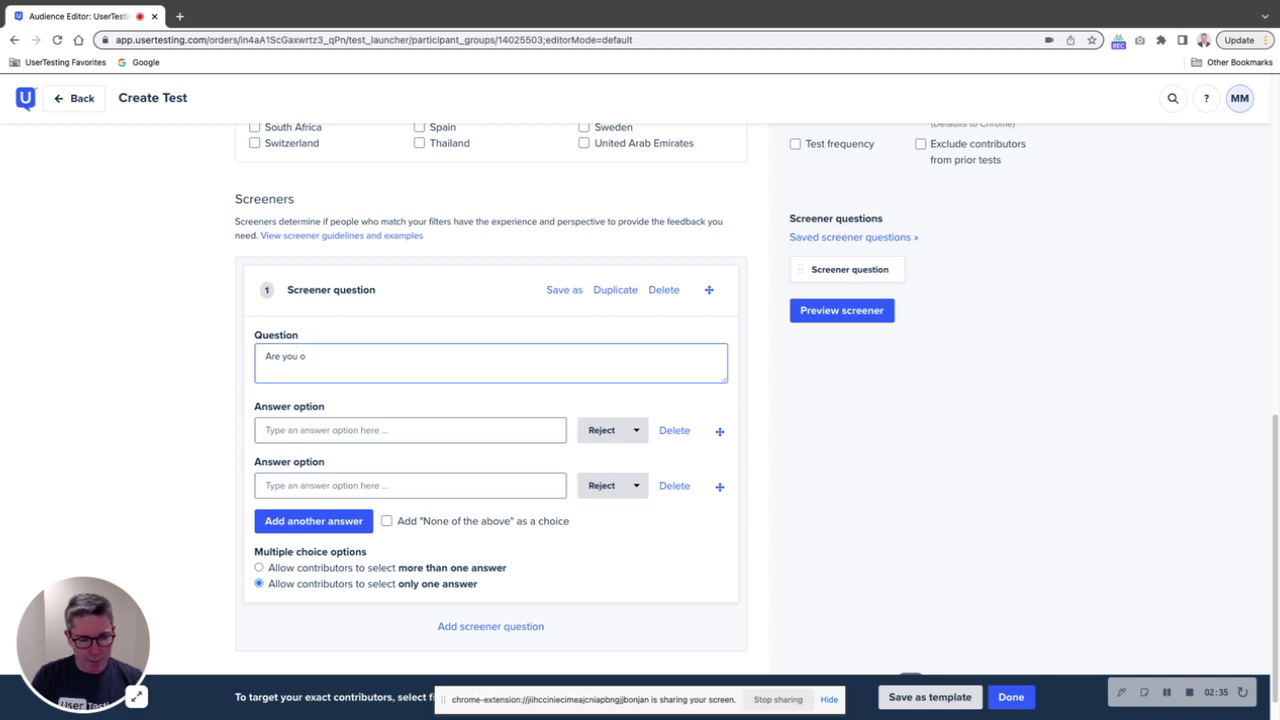
type("re you planning to travel in the next")
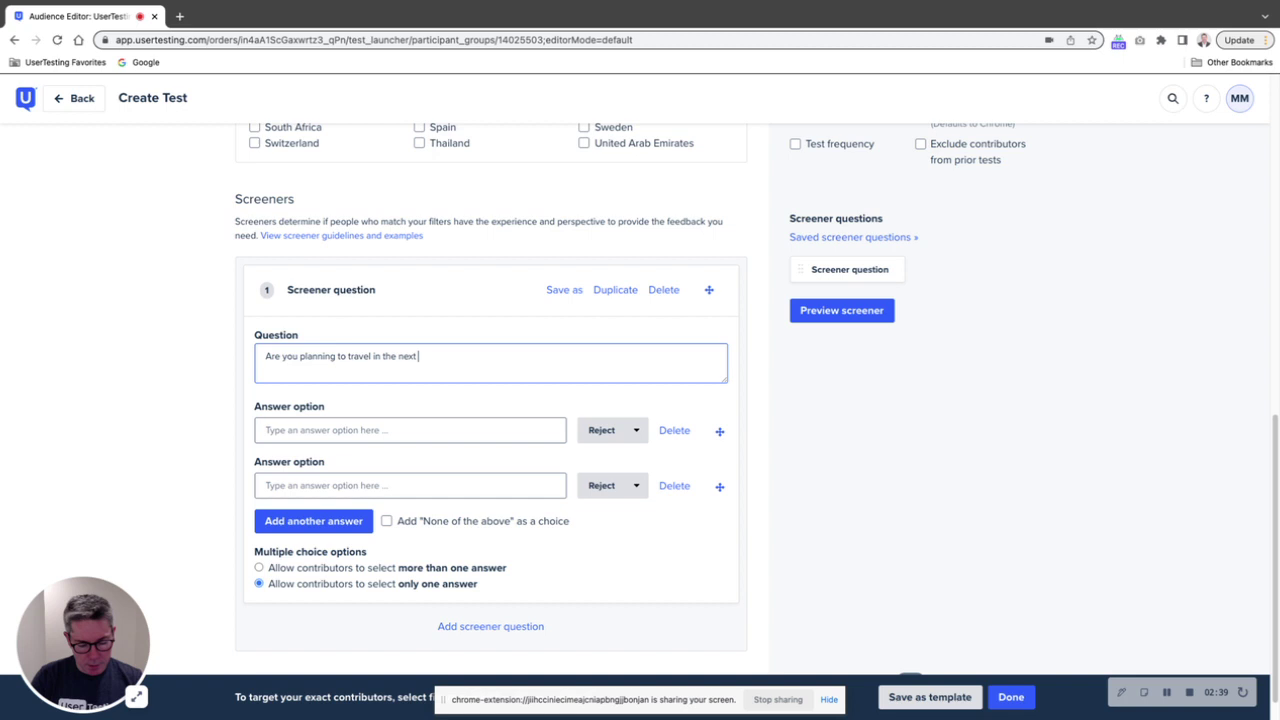
type(" 6 months?")
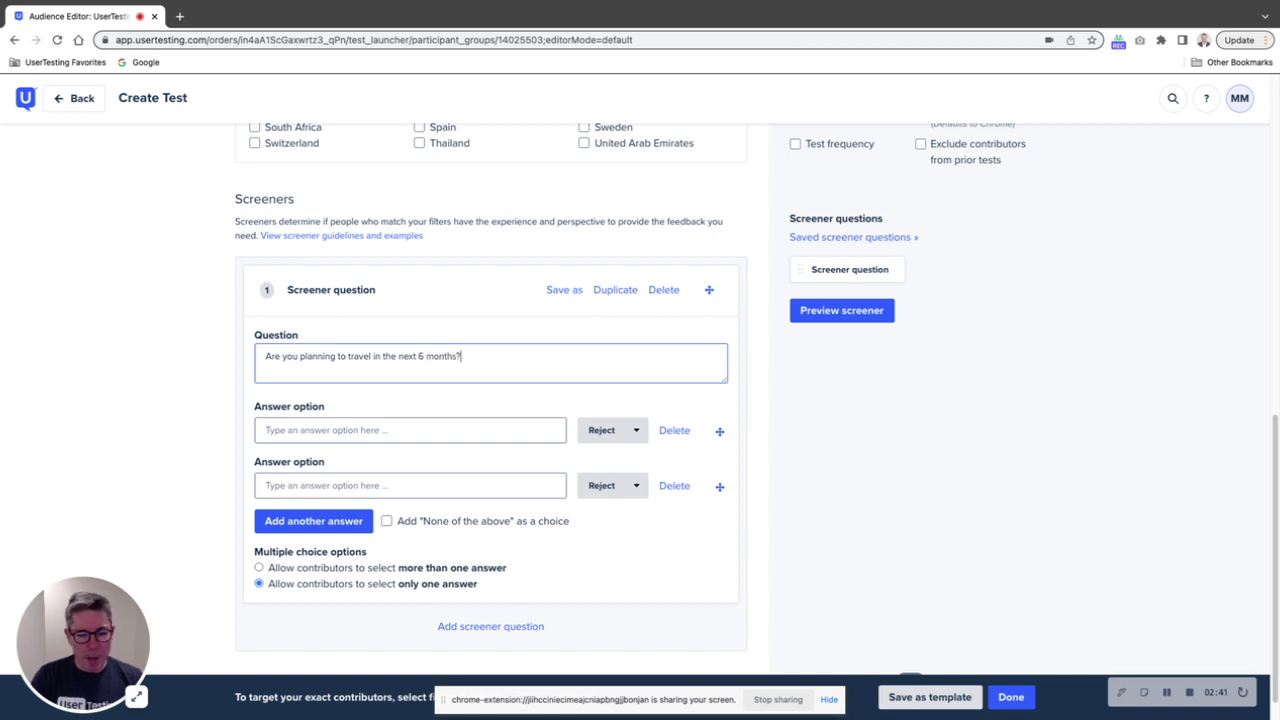
left_click(304, 430)
type("Yes")
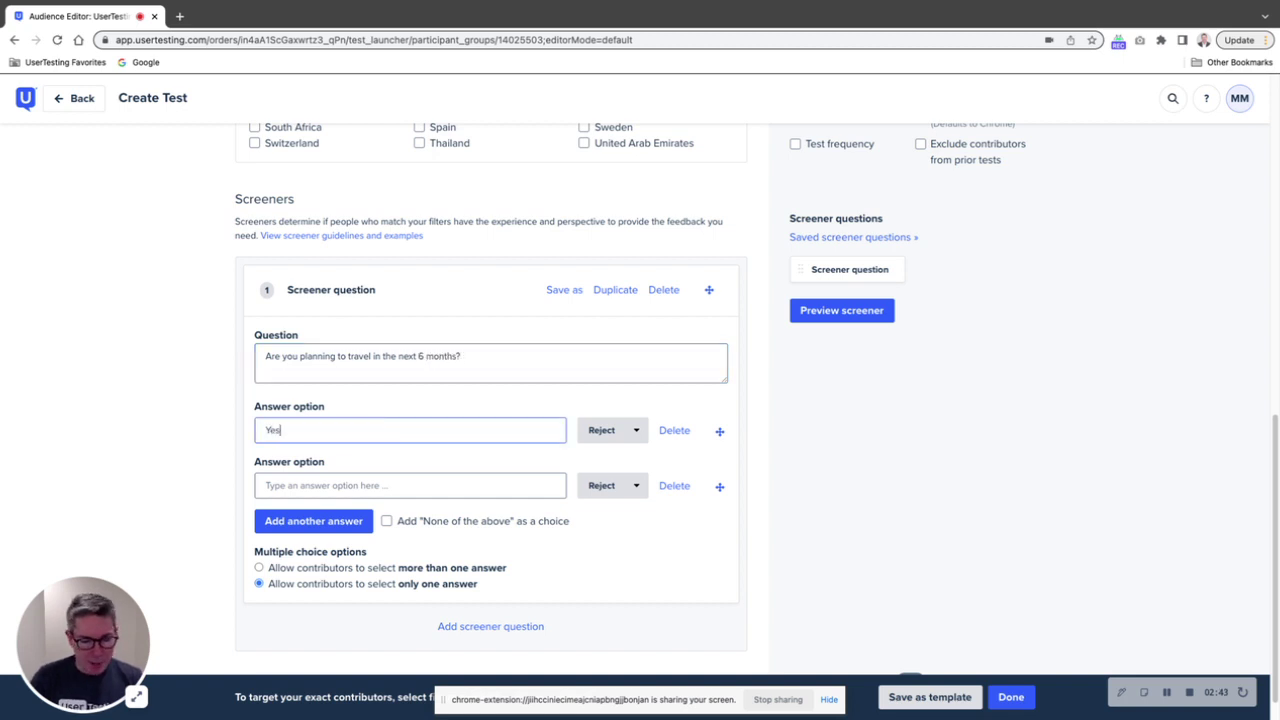
type("No")
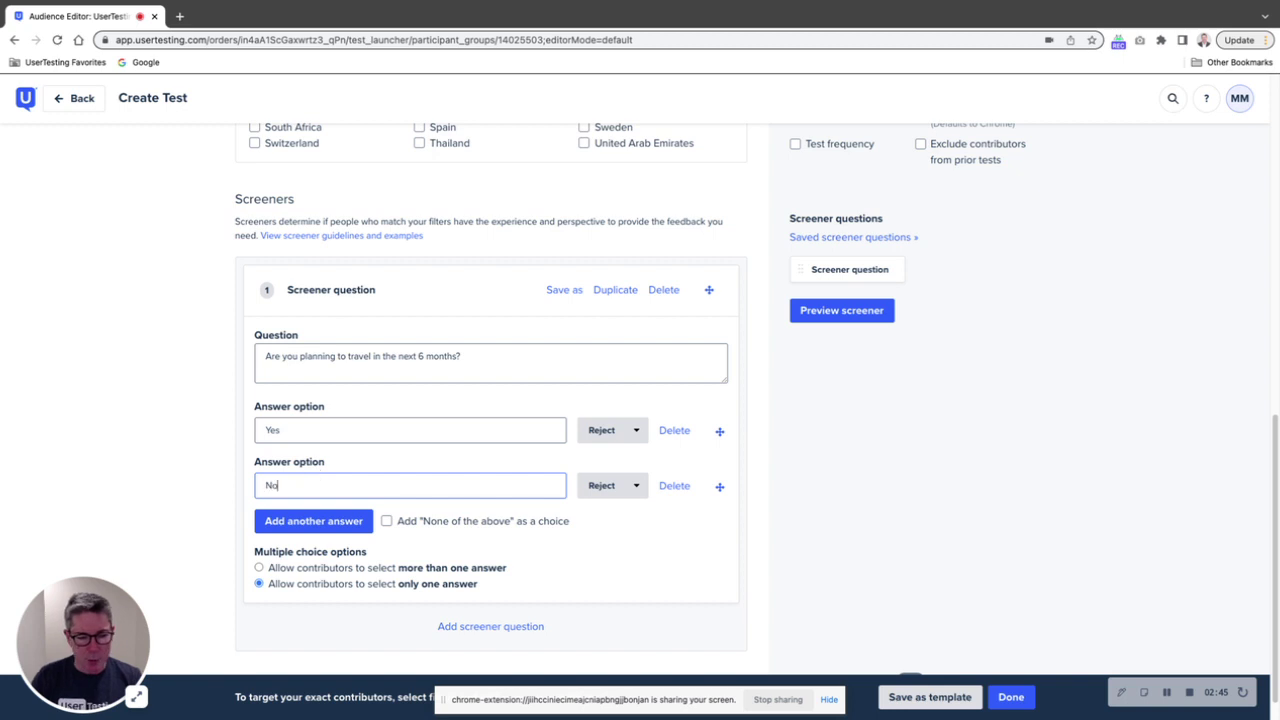
left_click(603, 430)
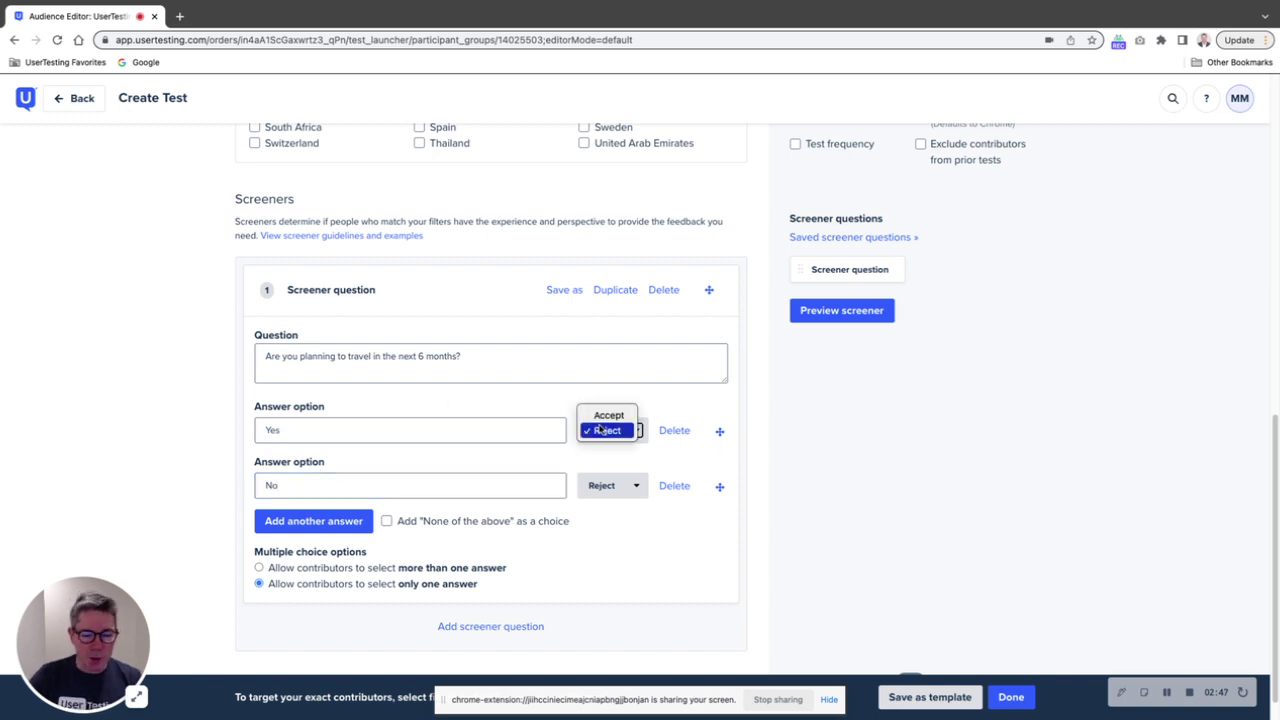
left_click(605, 415)
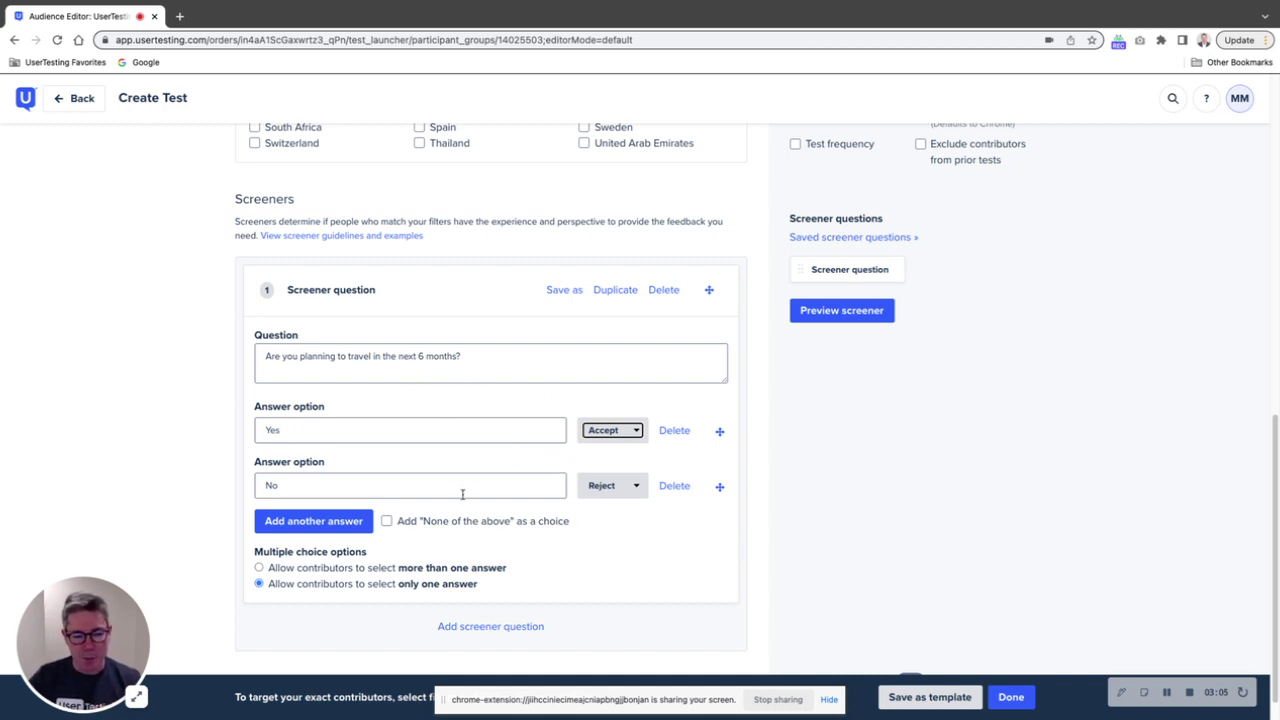
Save the Men audience and duplicate it from its options menu.
left_click(1011, 697)
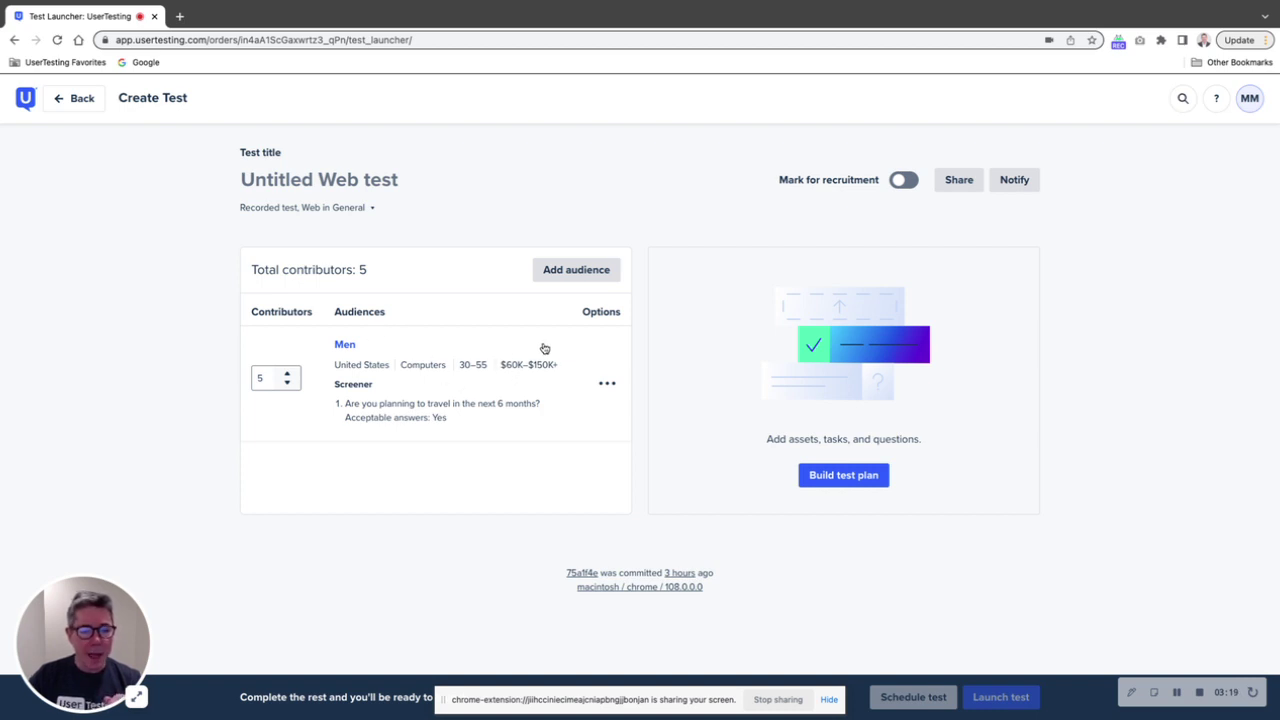
left_click(610, 387)
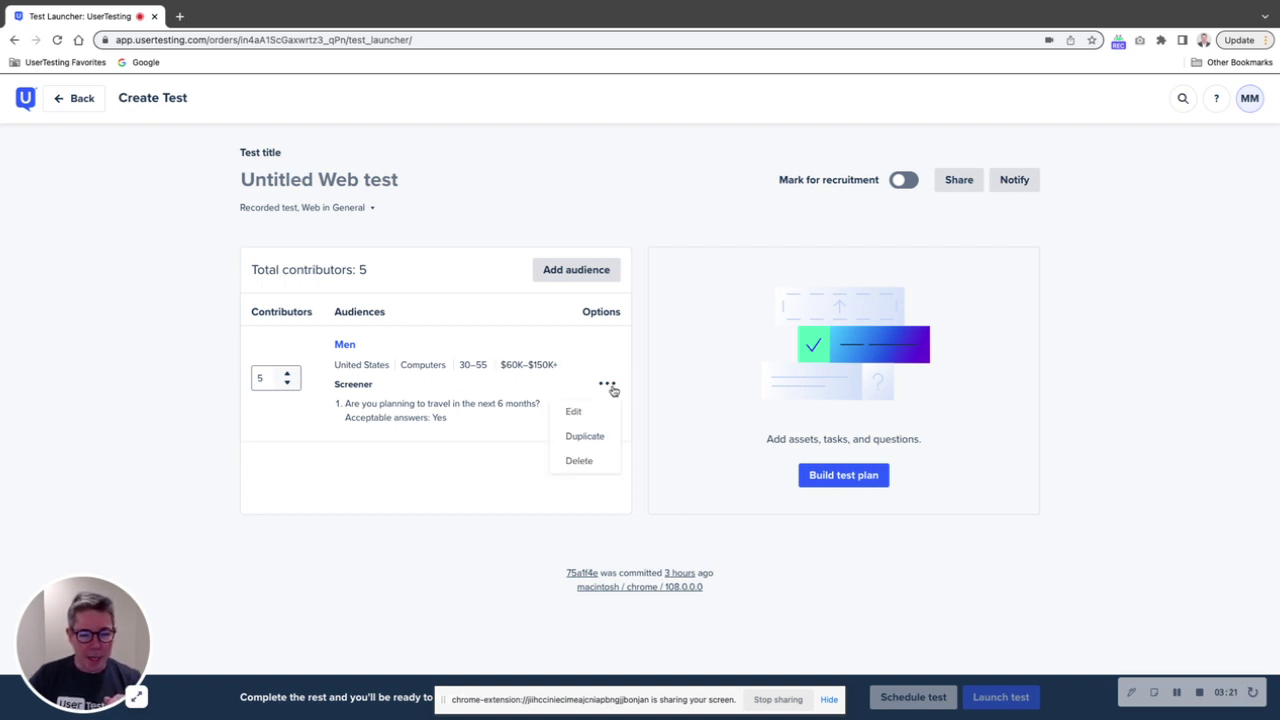
left_click(592, 445)
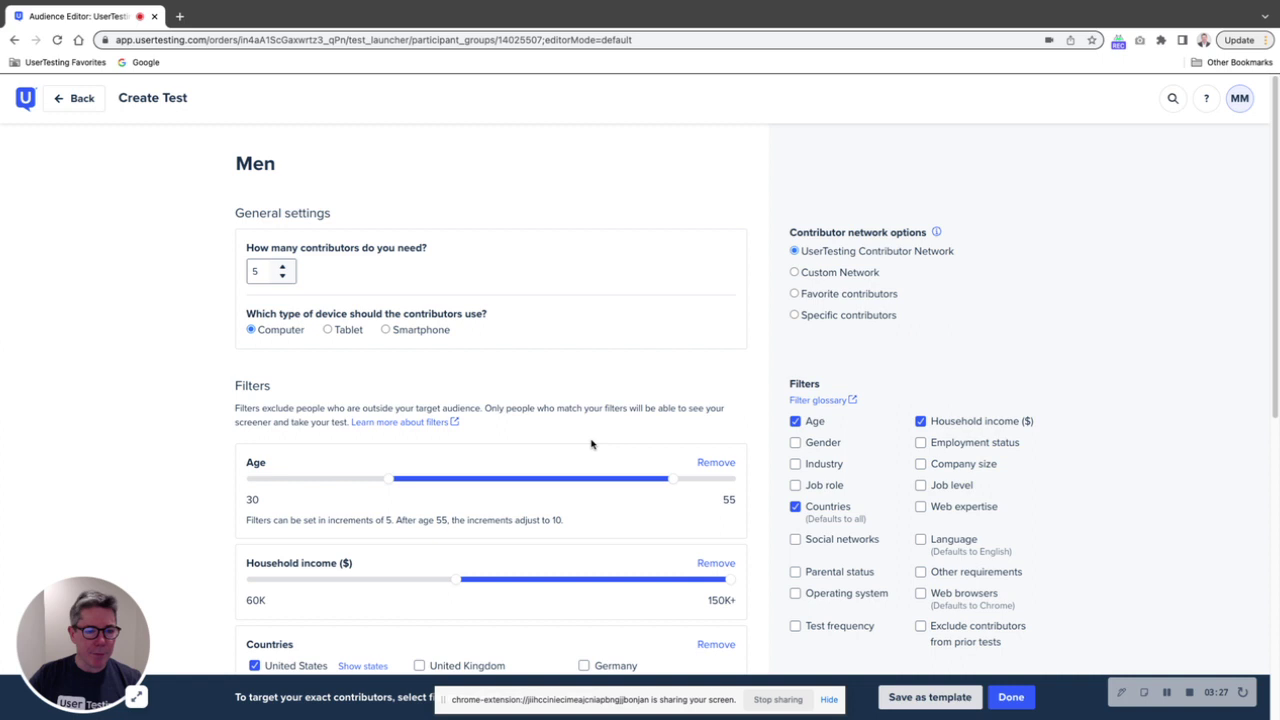
Rename the copy to 'Women', limit it to Female contributors, and save it.
left_click(251, 164)
key("BackSpace")
type("Wom")
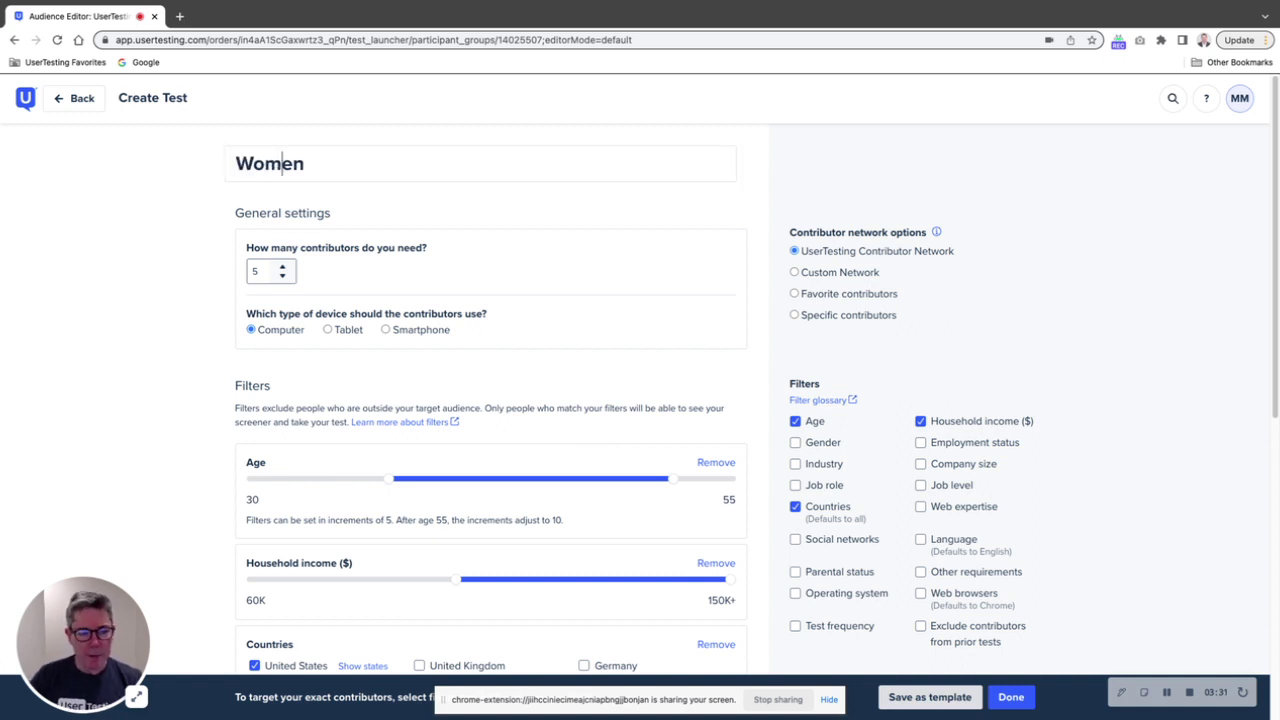
scroll(466, 418, "down", 1)
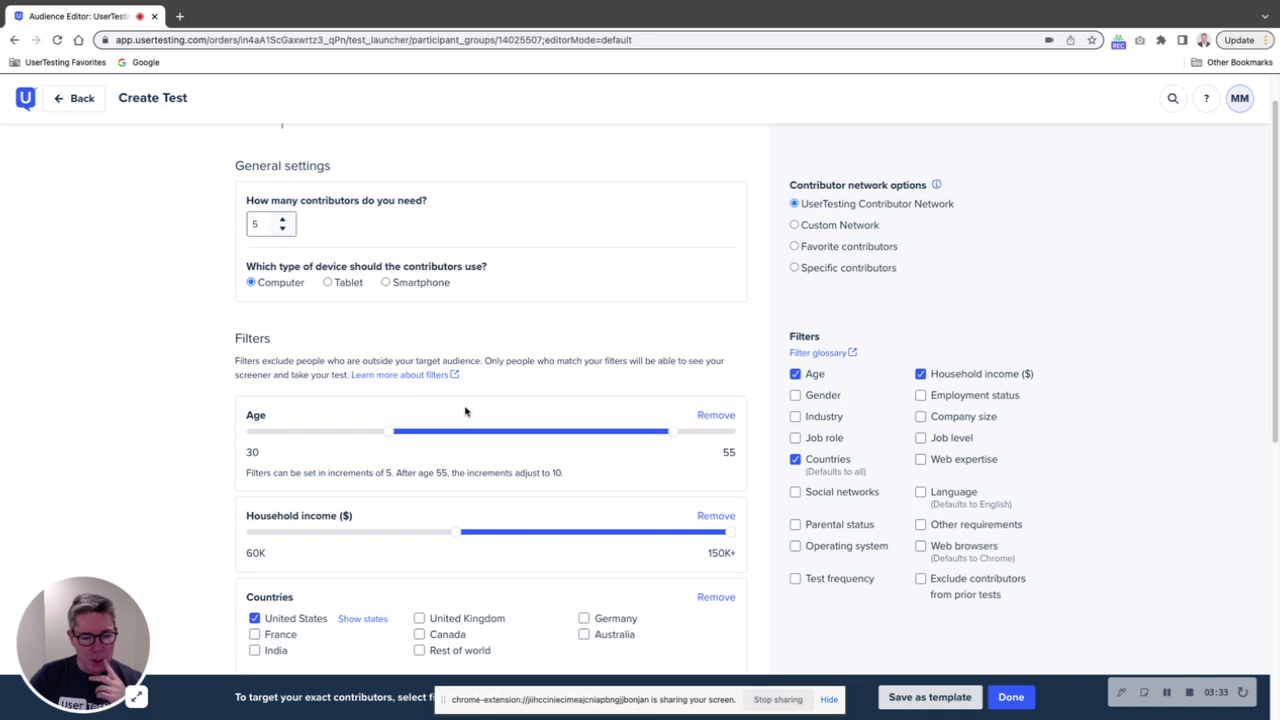
scroll(465, 411, "down", 4)
scroll(466, 411, "up", 3)
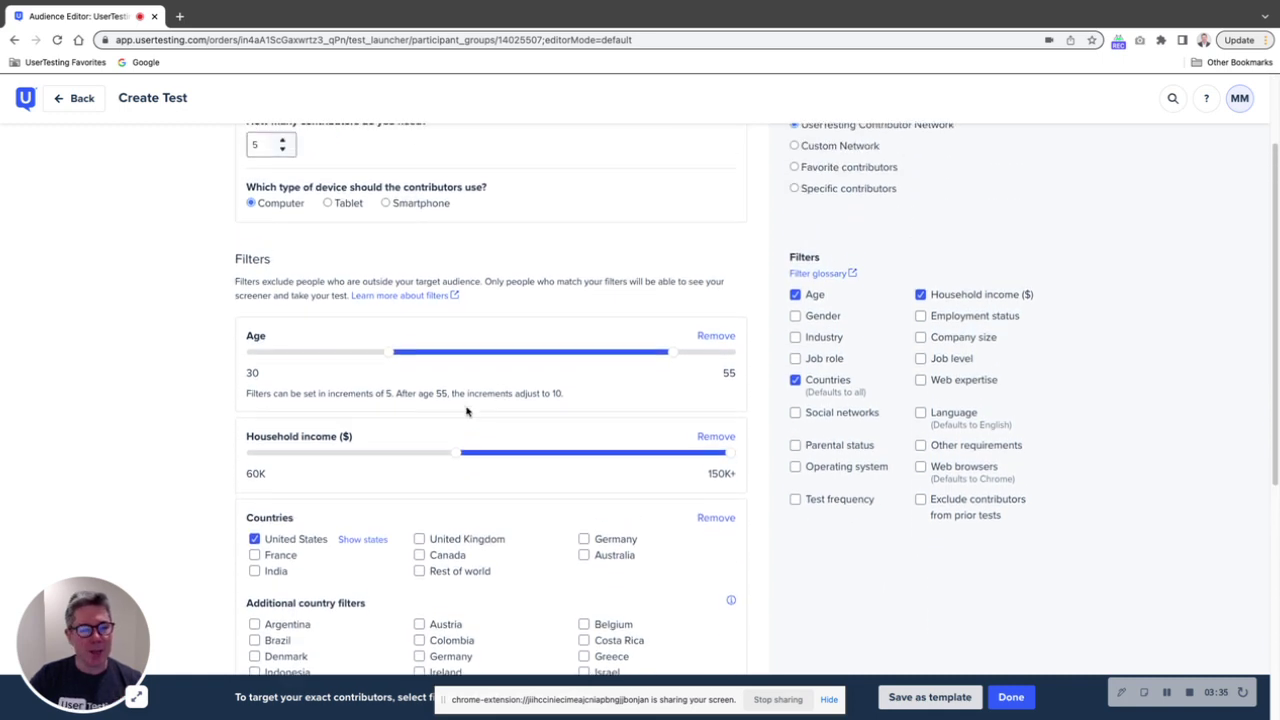
left_click(795, 323)
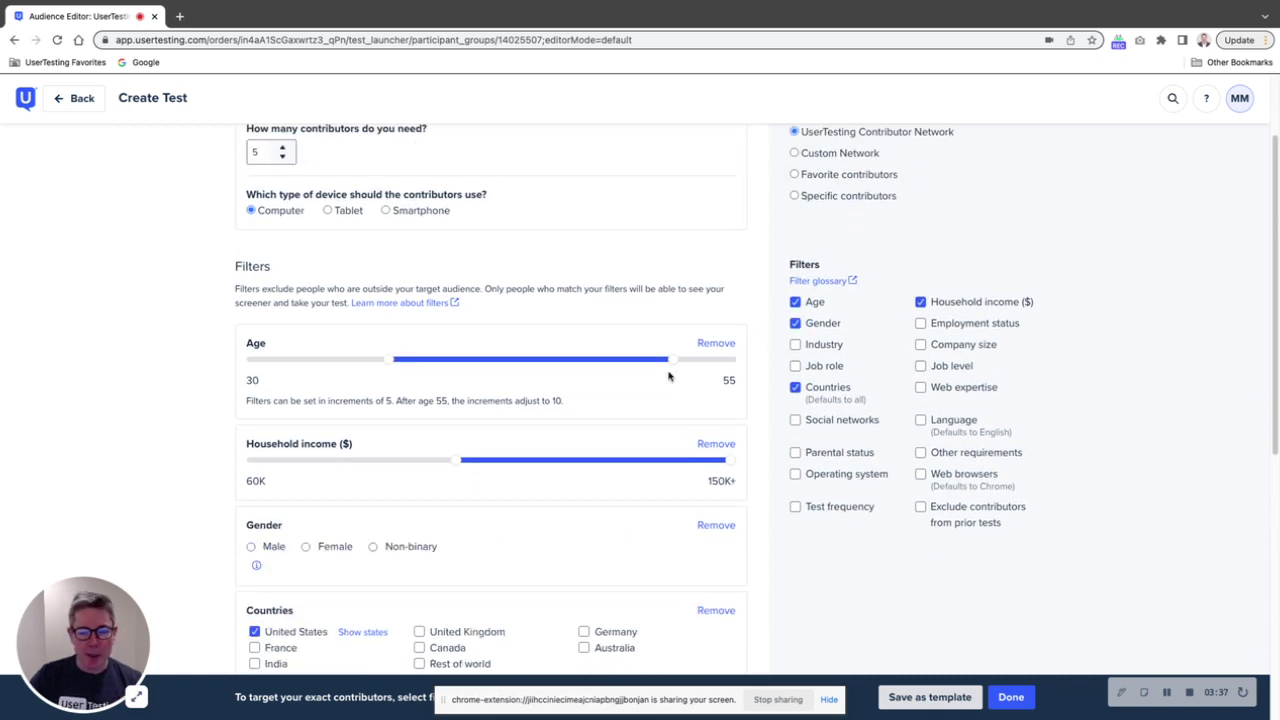
left_click(307, 547)
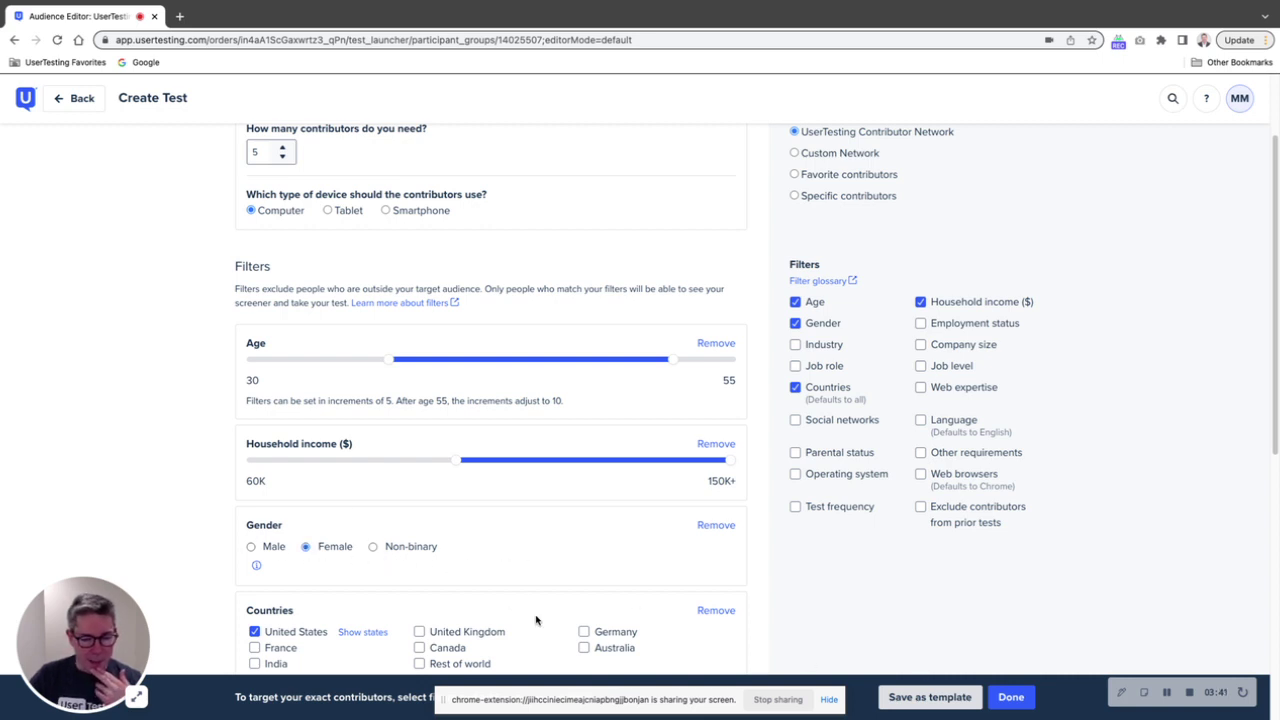
left_click(1012, 698)
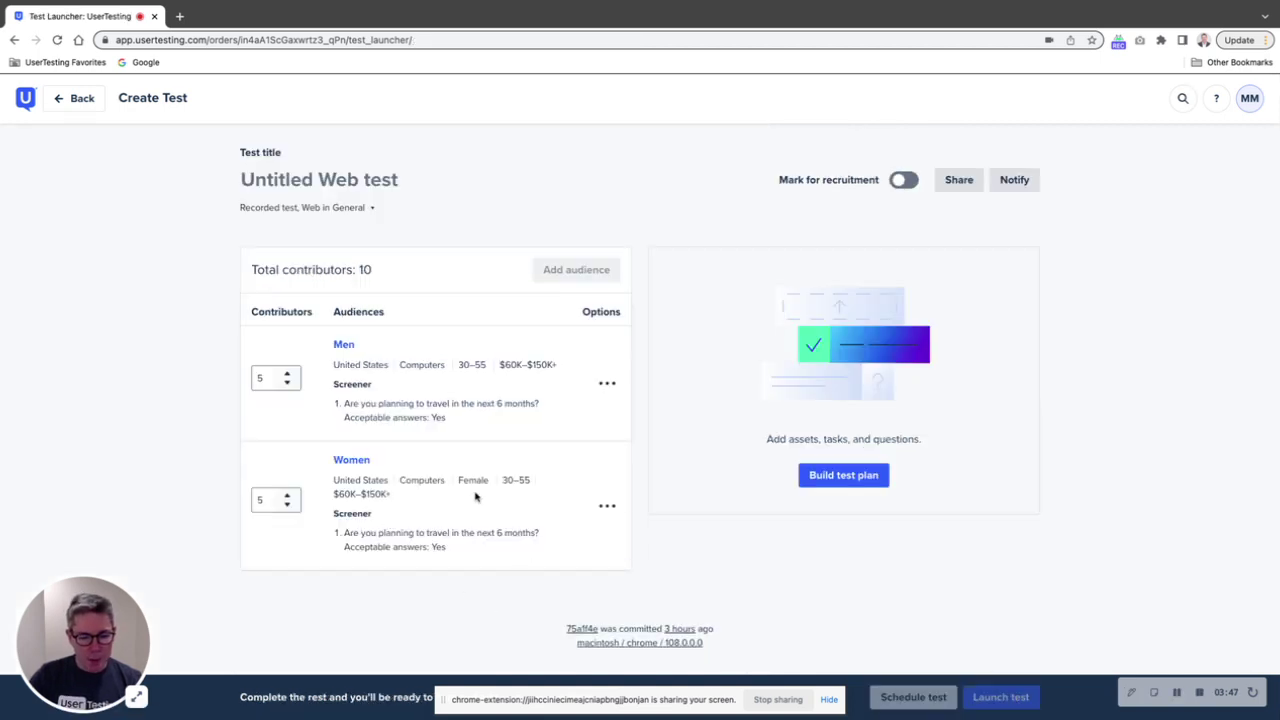
Edit the Men audience to include only Male contributors and save it.
left_click(607, 383)
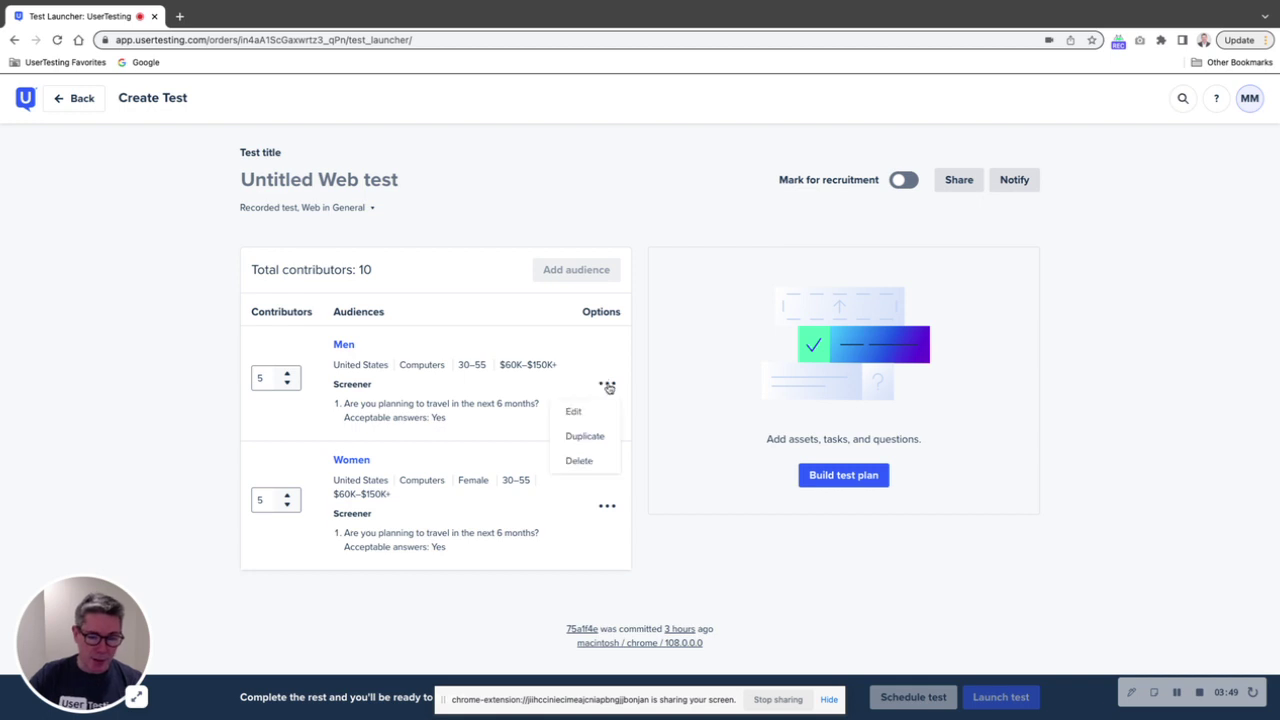
left_click(588, 416)
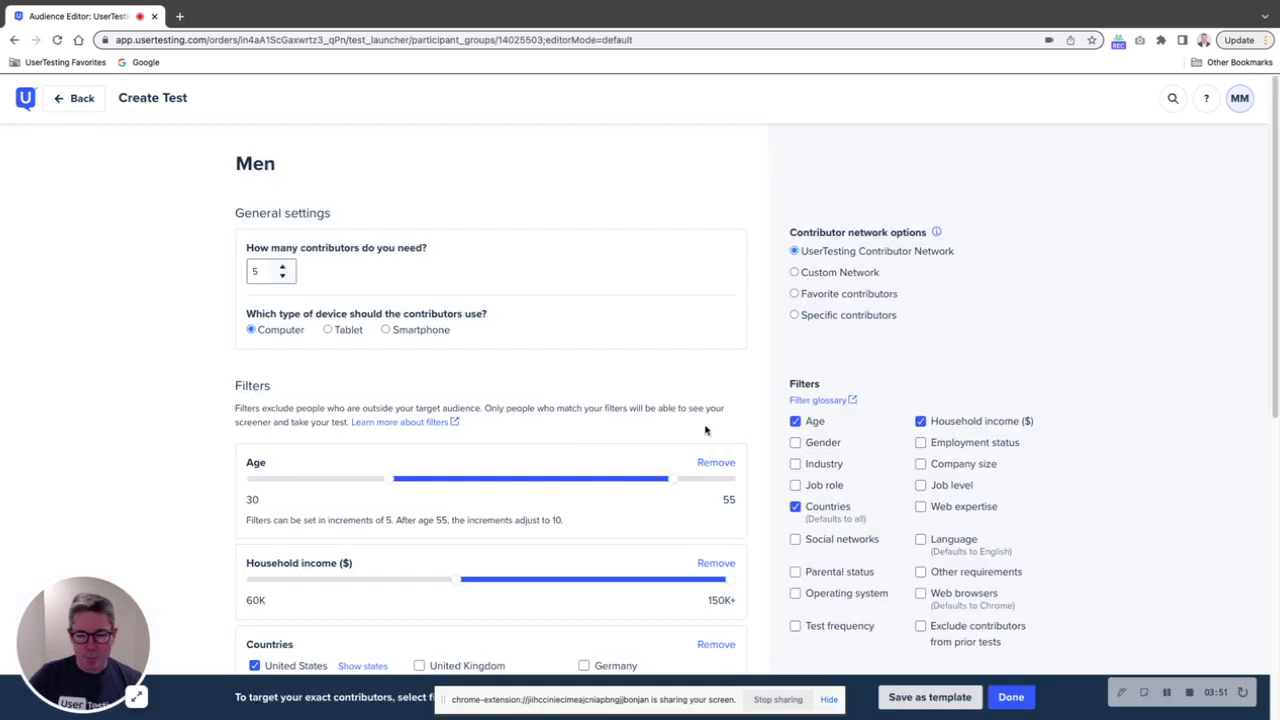
left_click(795, 443)
scroll(431, 546, "down", 3)
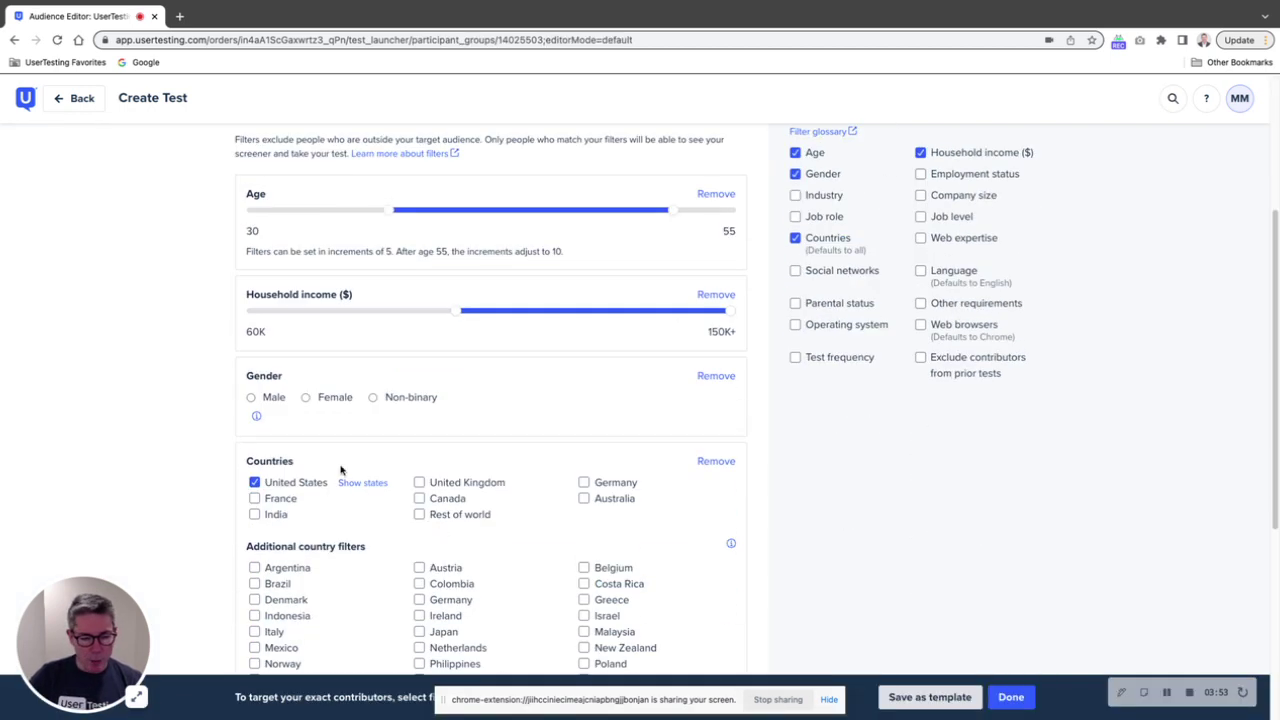
left_click(272, 400)
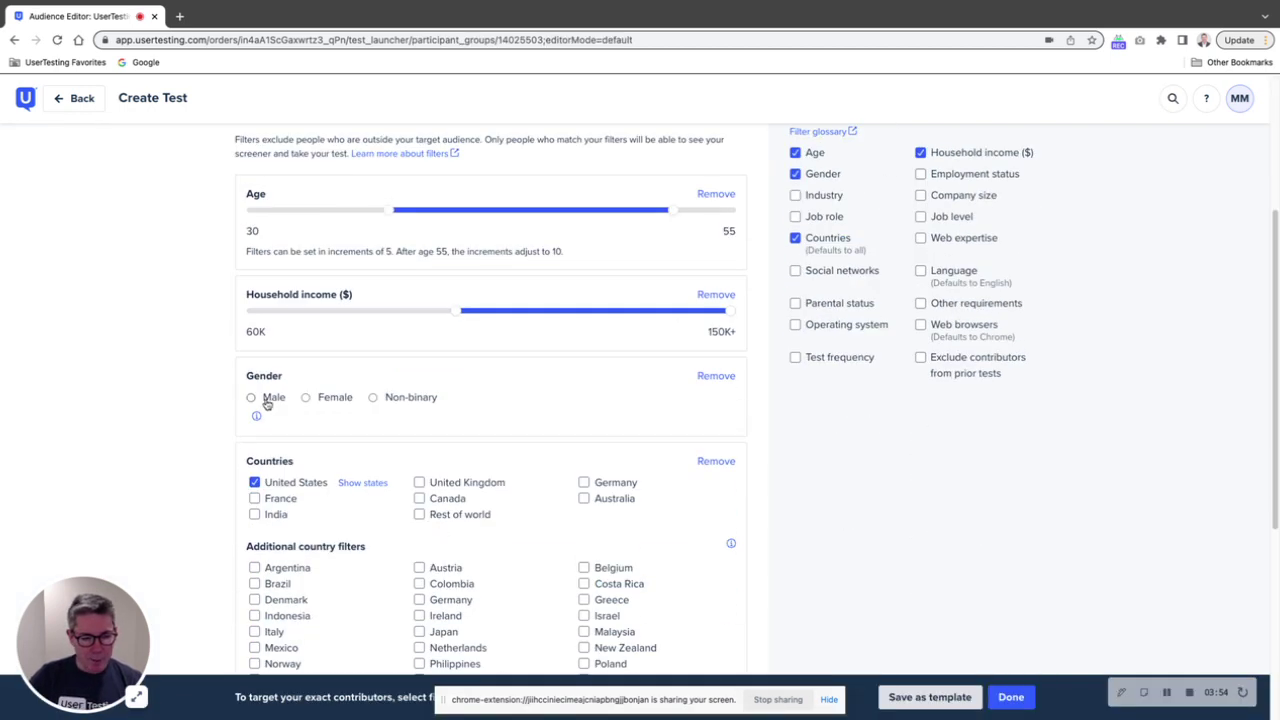
left_click(1010, 697)
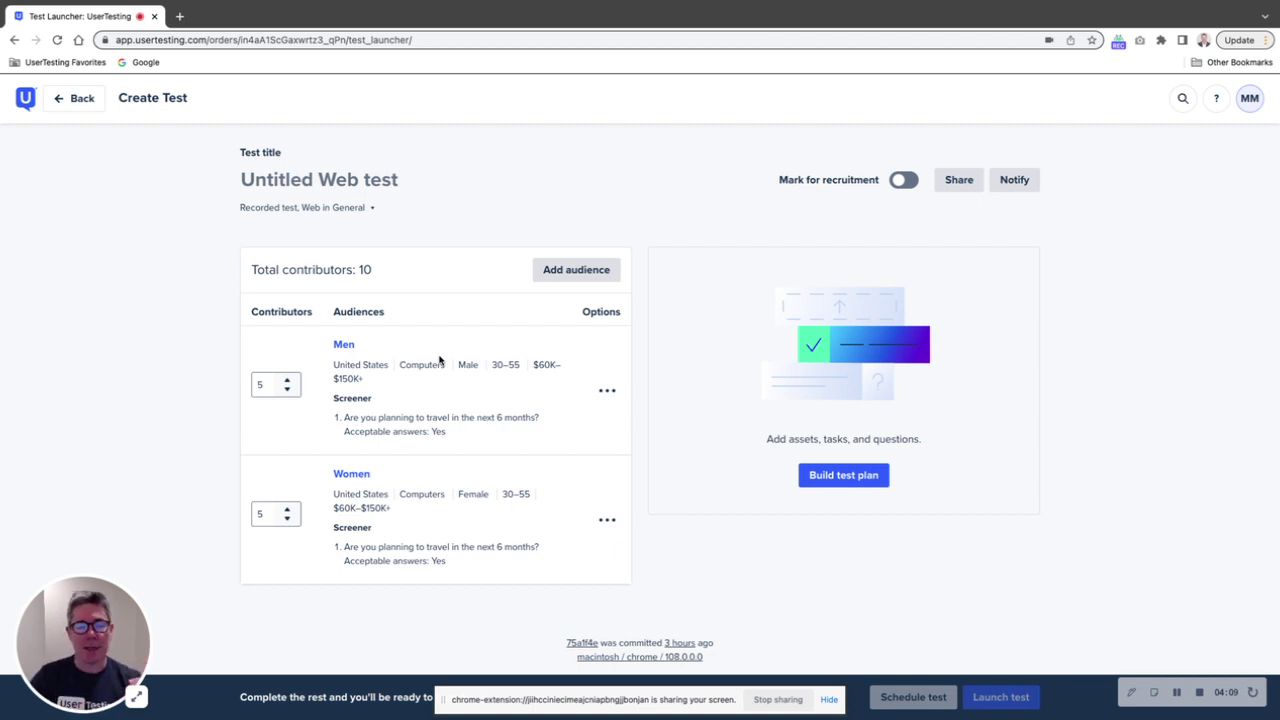
left_click(136, 696)
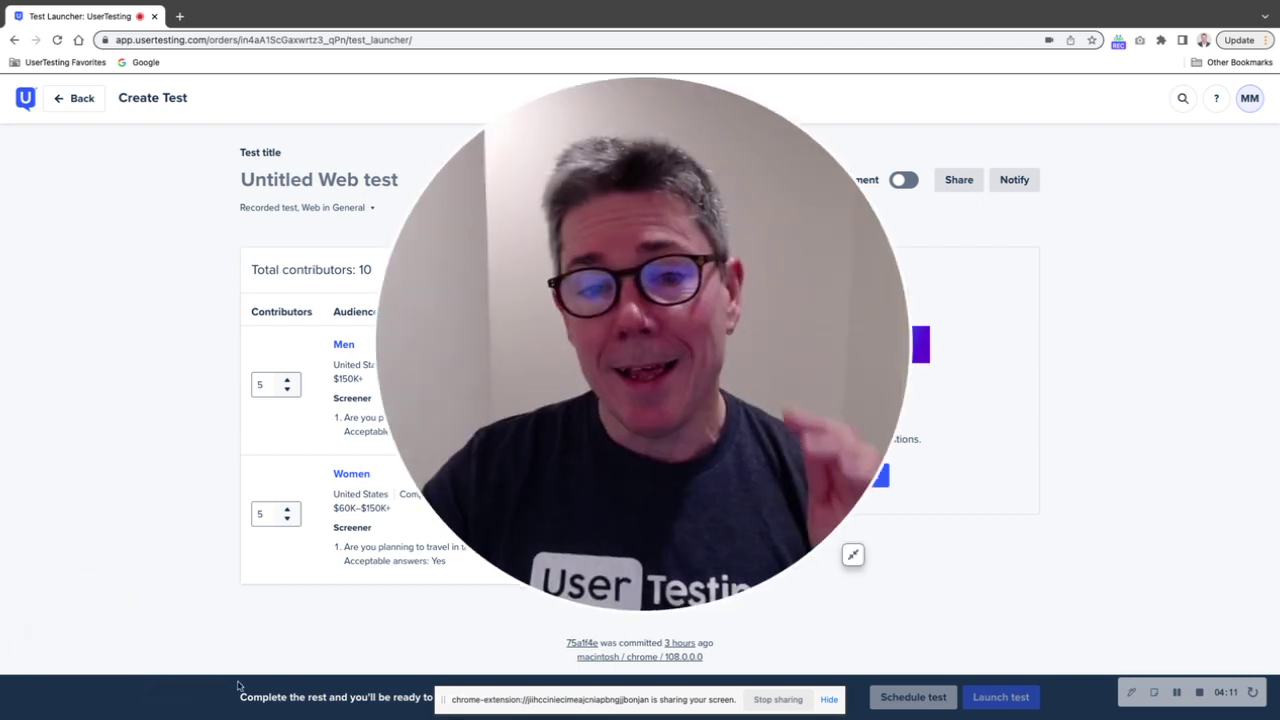